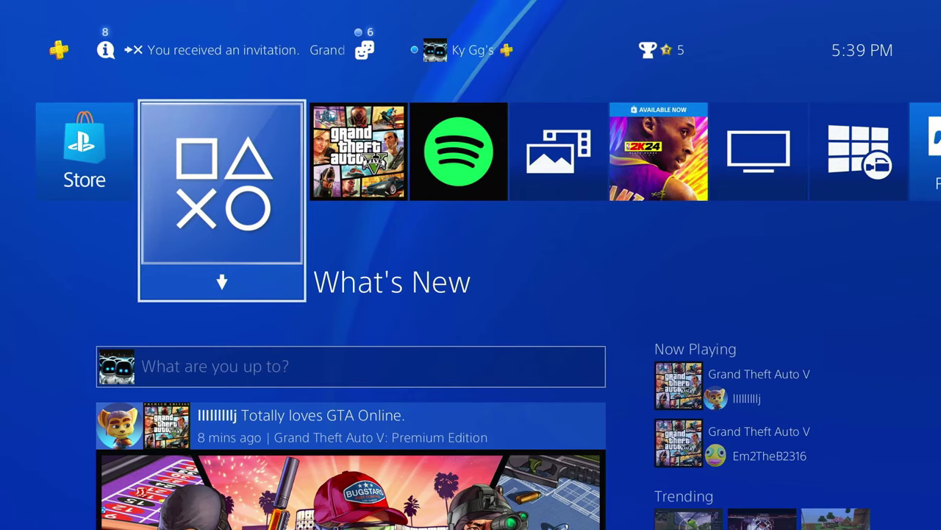
Open Application Saved Data Management in the console's settings
key(Up)
key(Right)
key(Left)
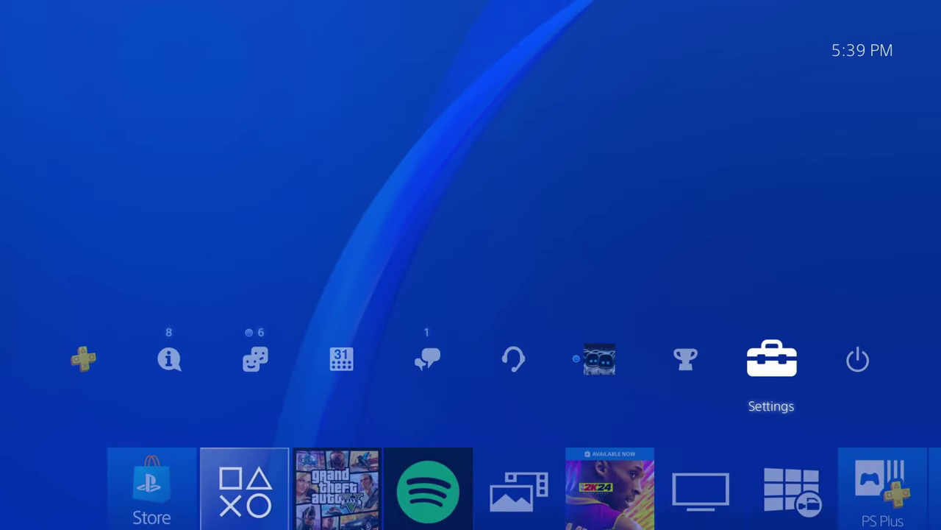
key(Return)
key(Down)
key(Down)
key(Down)
key(Down)
key(Down)
key(Down)
key(Down)
key(Down)
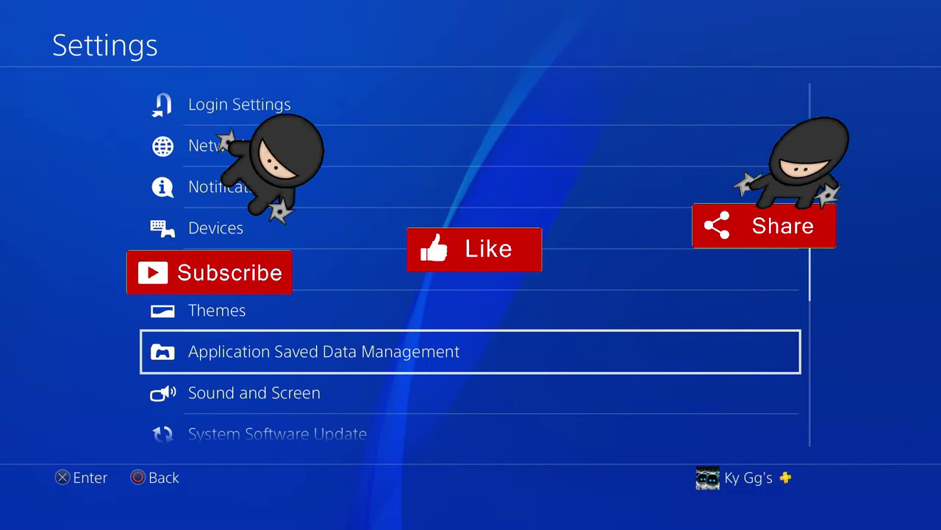
key(Return)
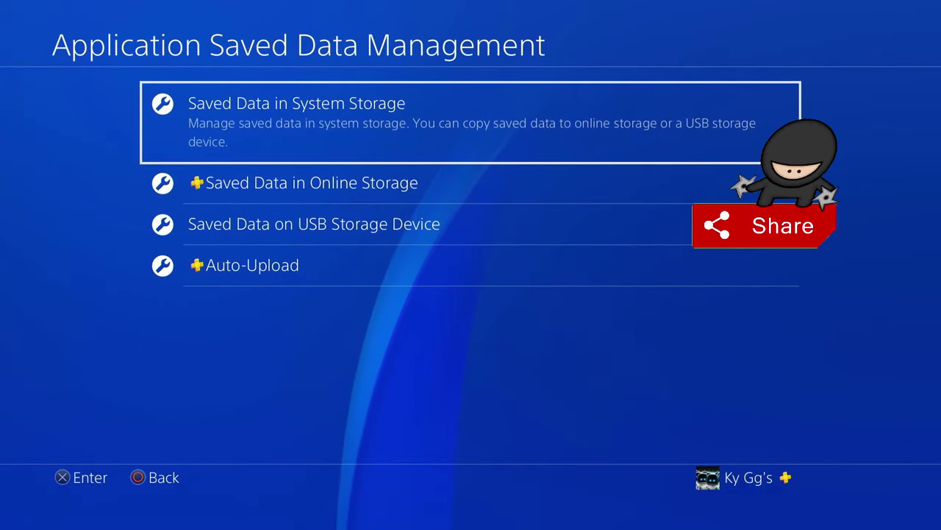
Open the Grand Theft Auto V saves in system storage for copying to a USB storage device
key(Return)
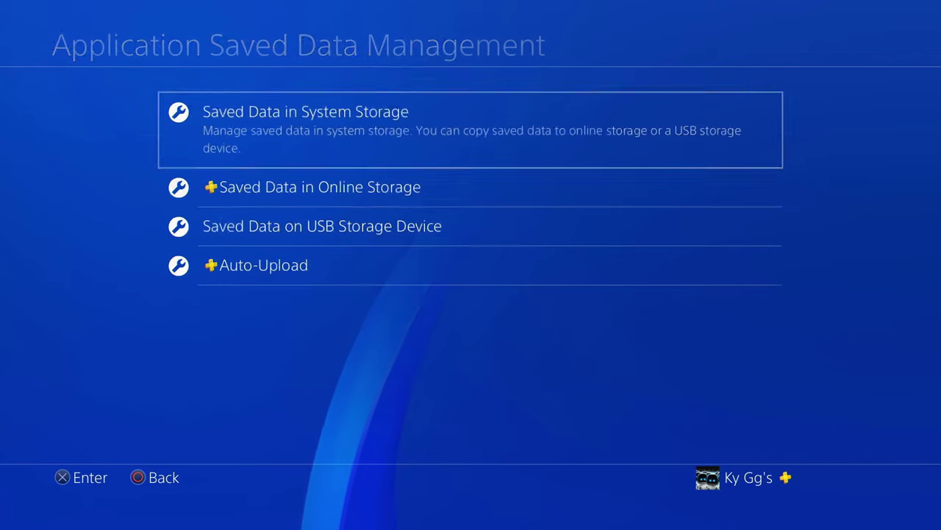
key(Down)
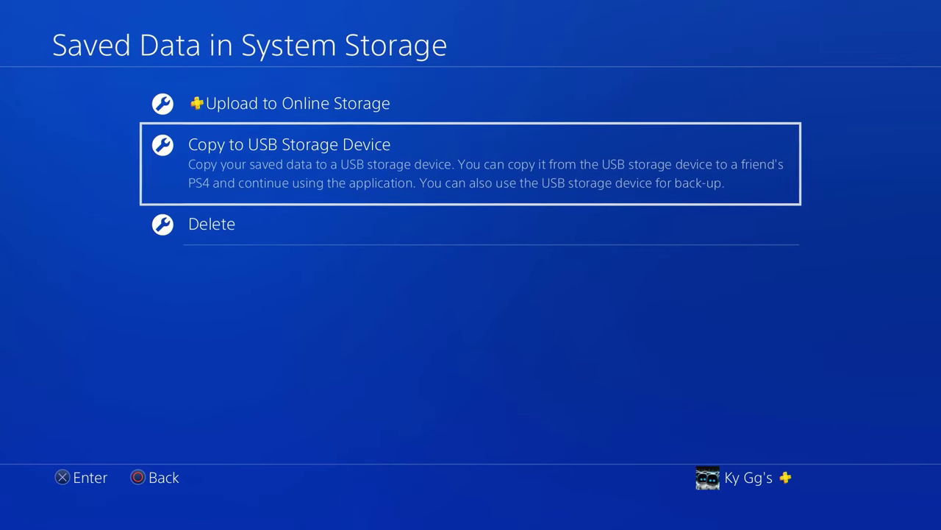
key(Return)
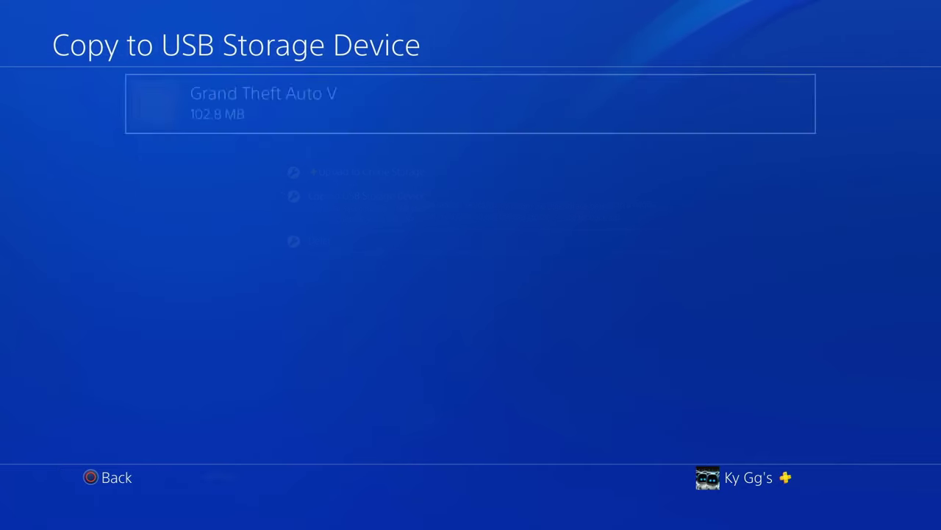
key(Return)
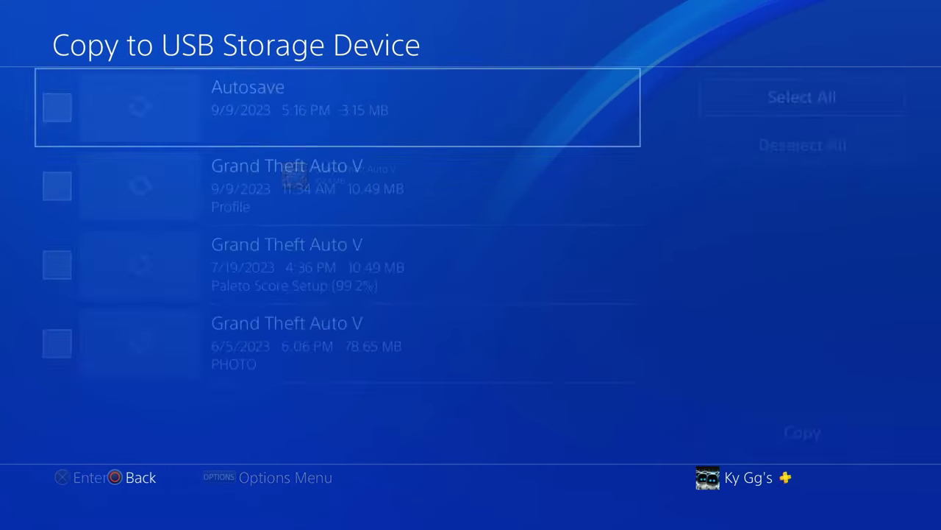
Mark the Grand Theft Auto V save dated 7/19/2023, Paleto Score Setup (99.2%), for copying
key(Down)
key(Down)
key(Down)
key(Up)
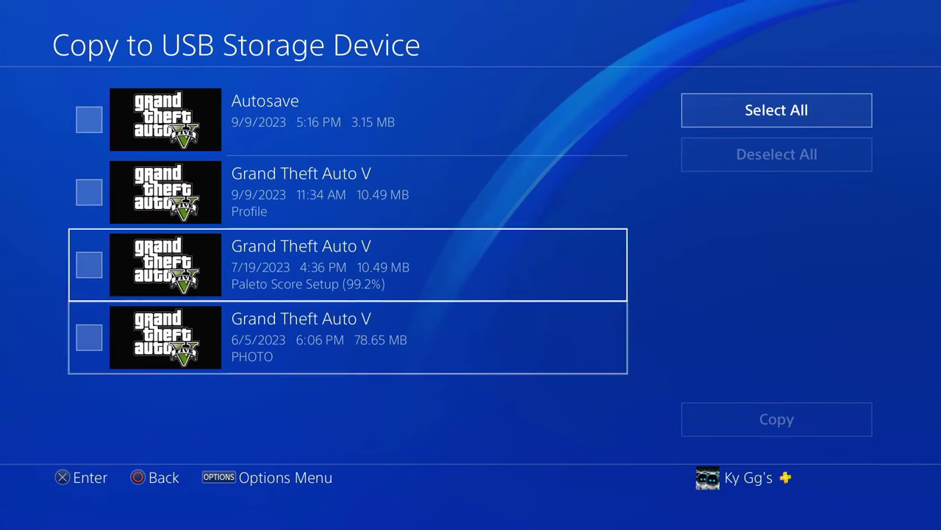
key(Up)
key(Down)
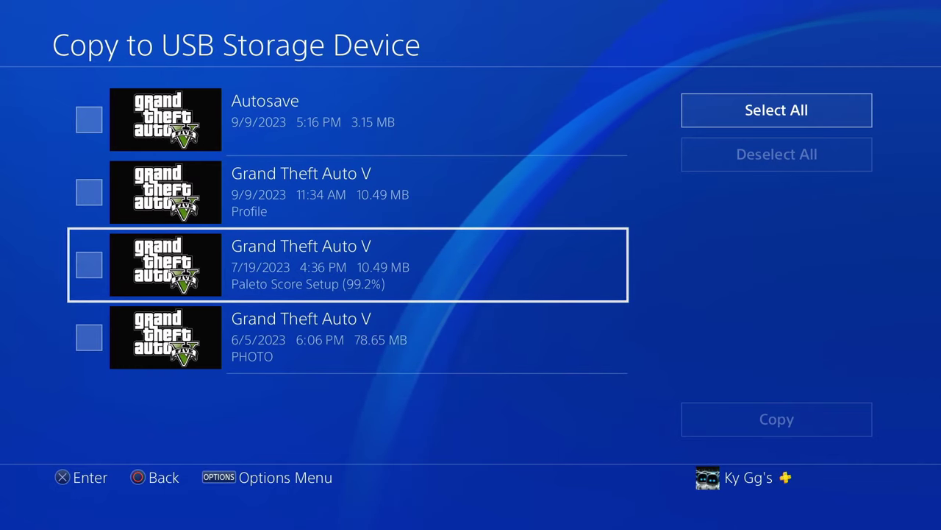
key(Up)
key(Down)
key(Down)
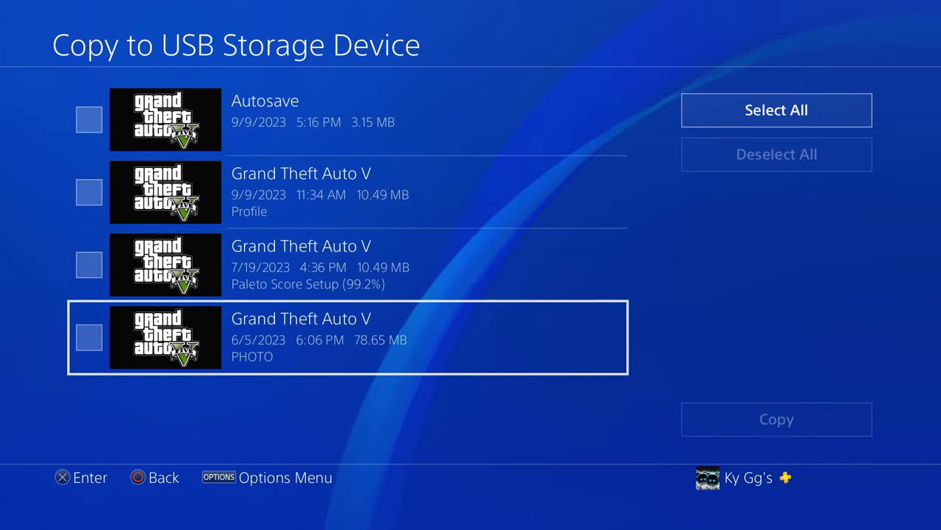
key(Up)
key(Up)
key(Up)
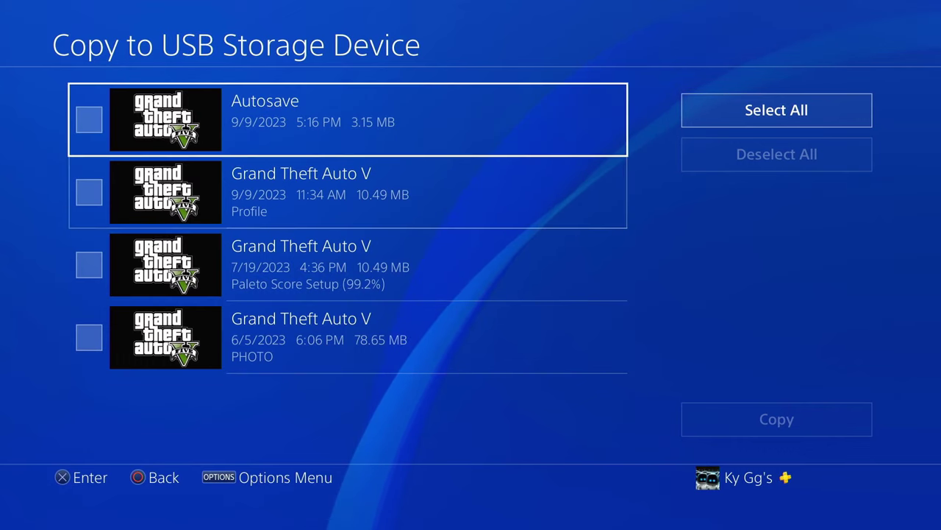
key(Down)
key(Down)
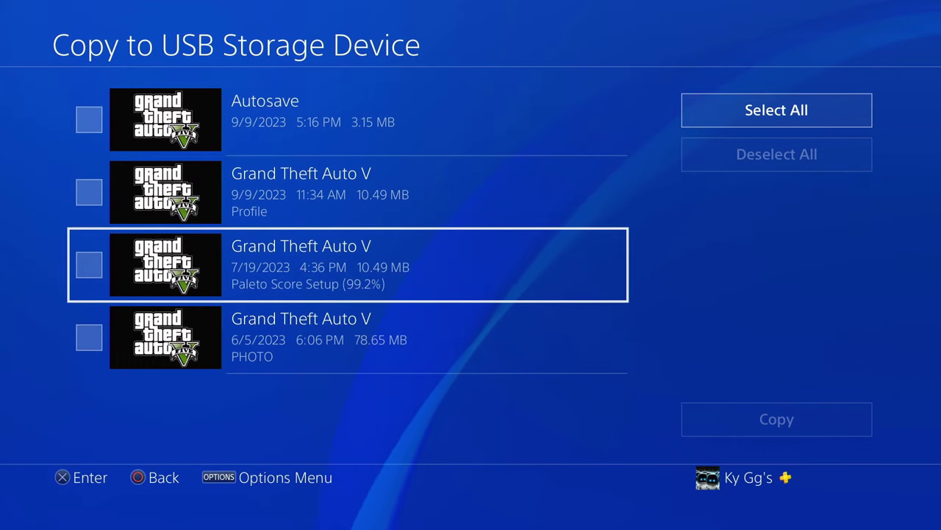
key(Return)
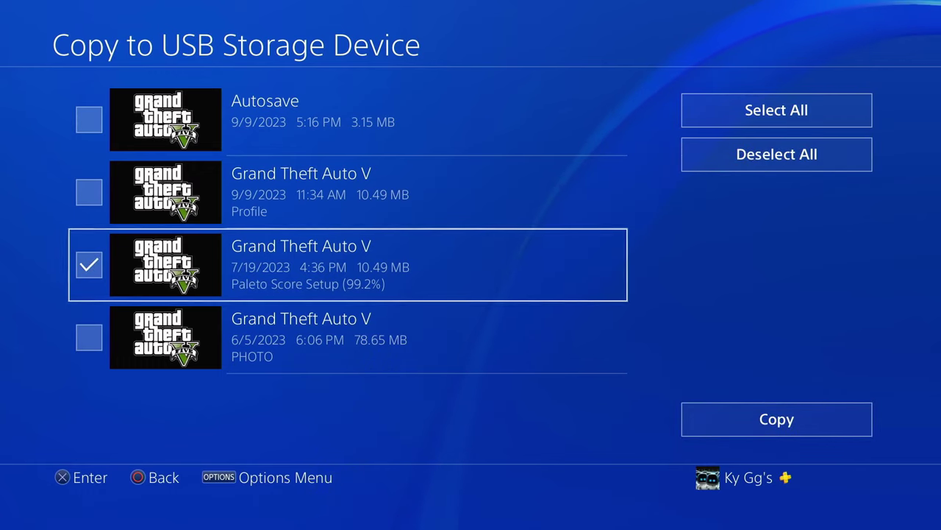
Copy the marked save to the USB storage device, overwriting the existing saved data with Apply to All enabled
key(Right)
key(Return)
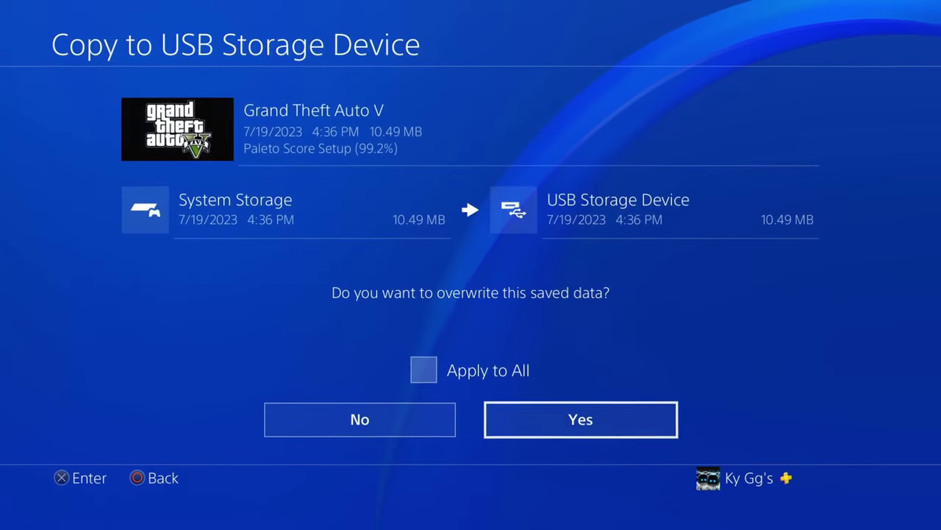
key(Up)
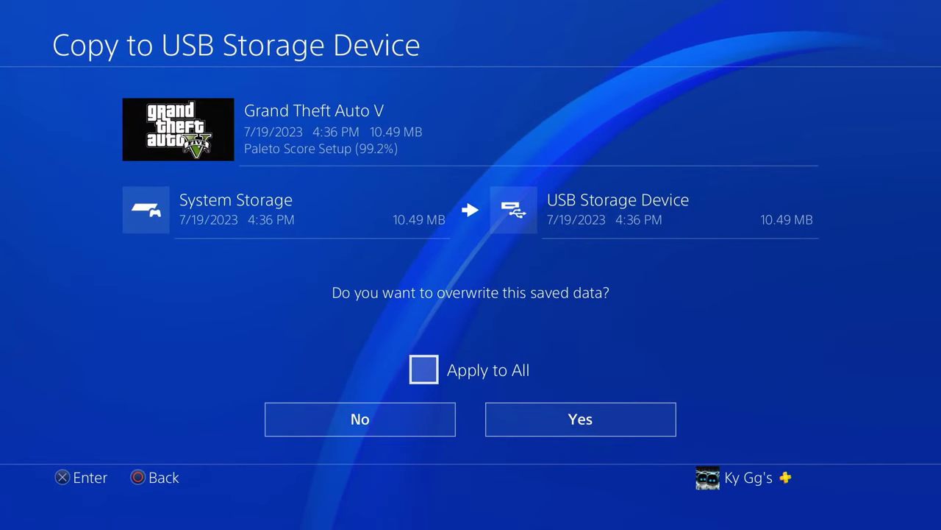
key(Return)
key(Down)
key(Return)
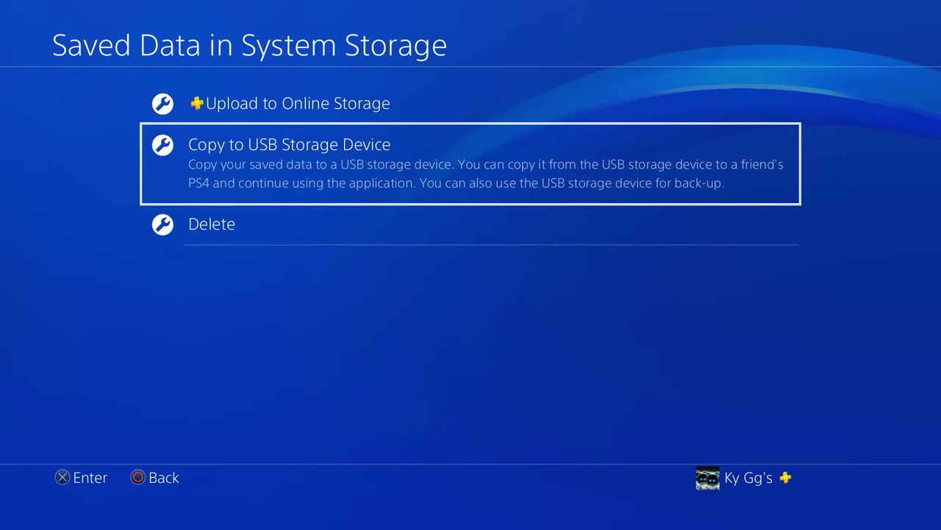
Leave the saved data settings and return to the console's home screen
key(Escape)
key(Escape)
key(Escape)
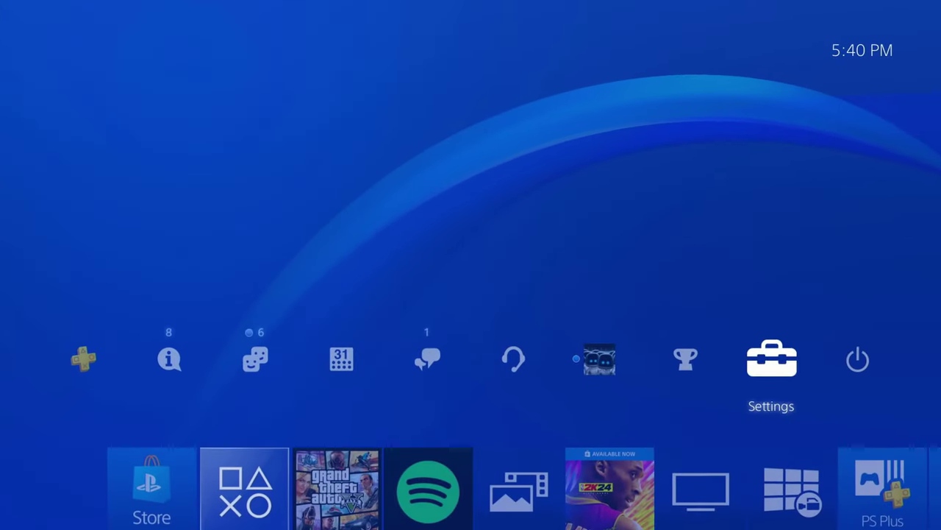
key(Down)
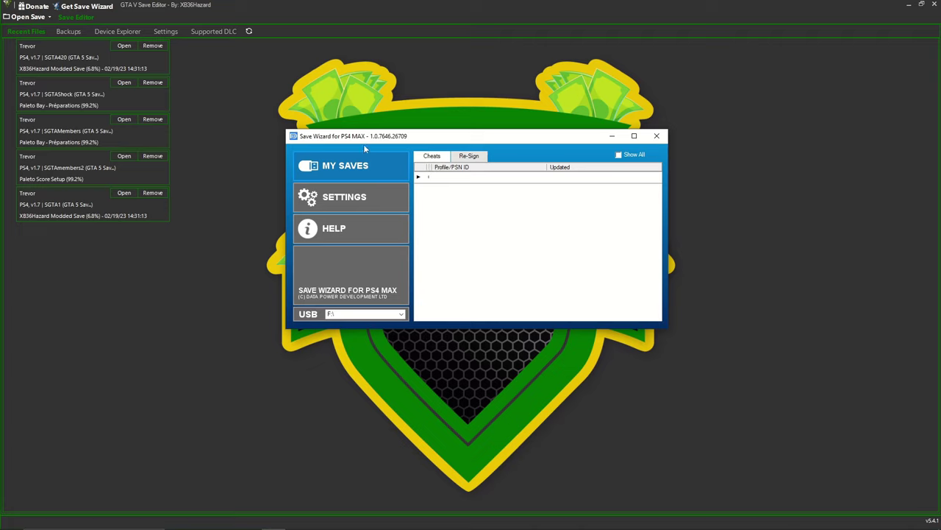
In Save Wizard for PS4 MAX, widen the Re-Sign list's Game column and expand the Grand Theft Auto V saves
click(470, 157)
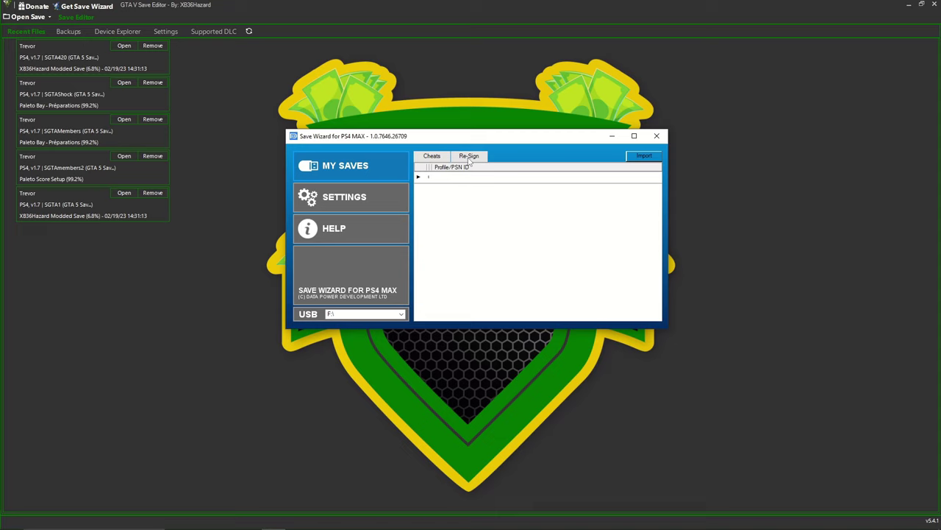
double_click(433, 167)
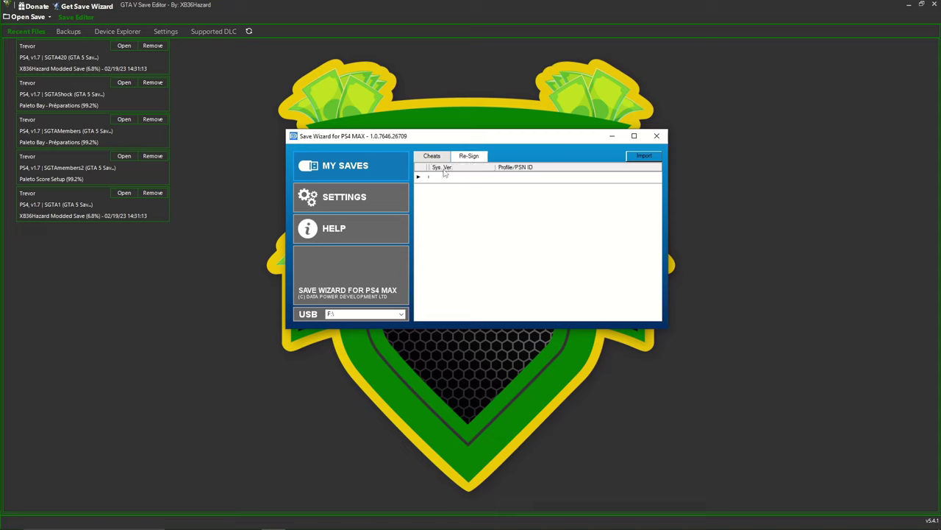
drag(426, 167, 488, 167)
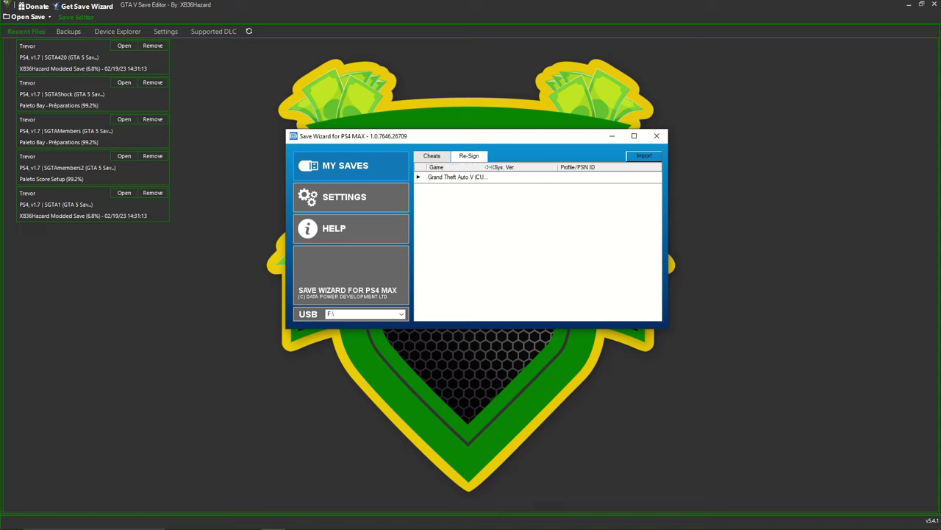
double_click(442, 178)
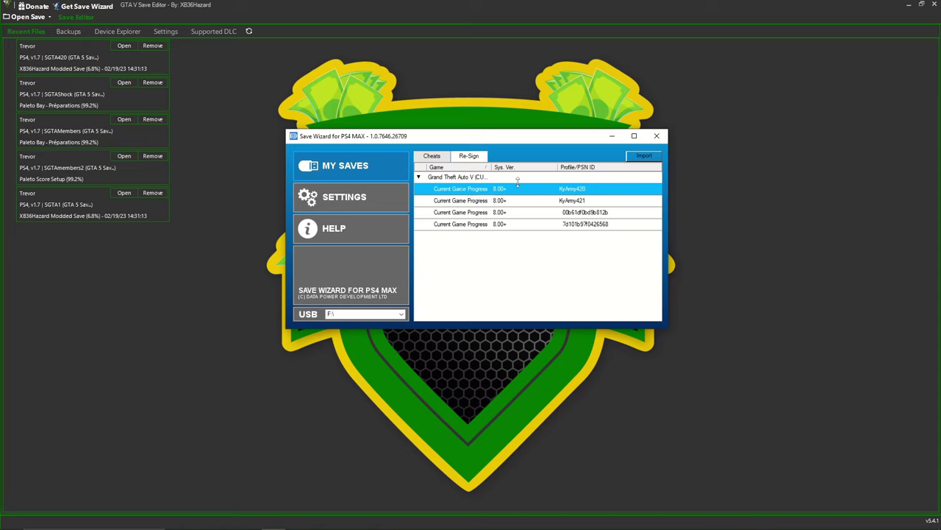
Widen the Game column in the Cheats list and expand the Grand Theft Auto V (CUSA00419) saves
click(431, 156)
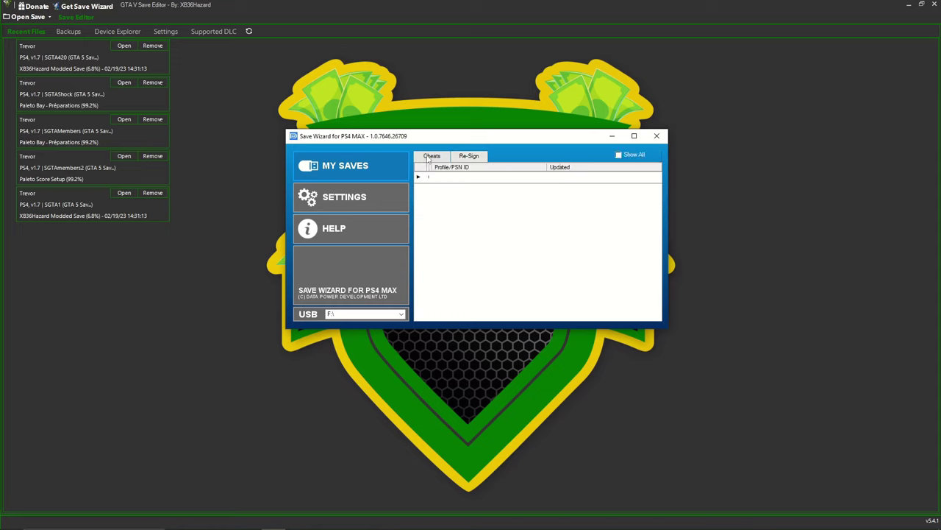
drag(431, 167, 490, 168)
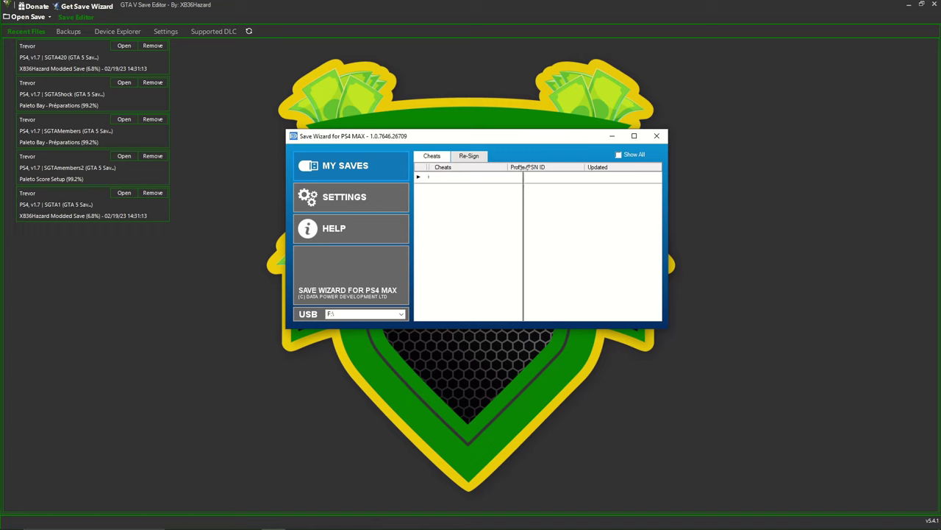
click(449, 179)
double_click(444, 183)
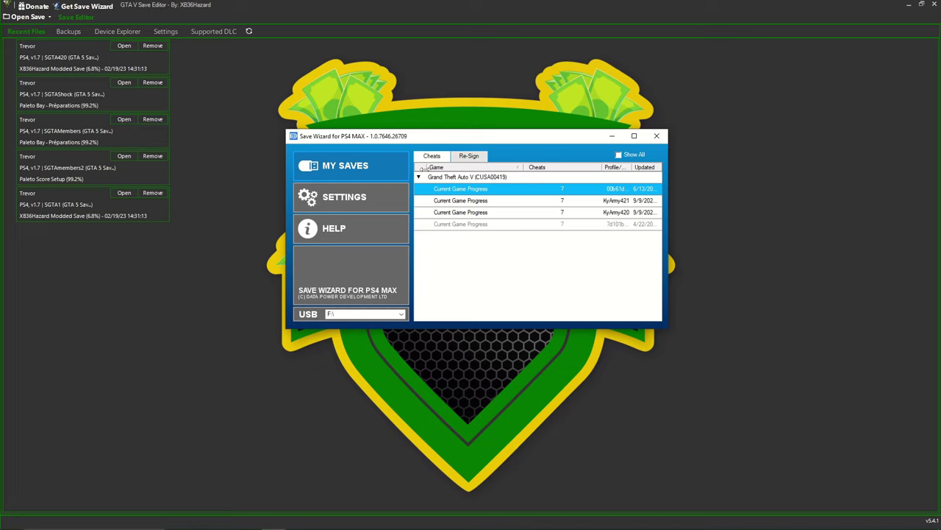
Switch to GTA V Save Editor, open the recent SGTA420 save without a backup, and show Trevor's garage
click(613, 137)
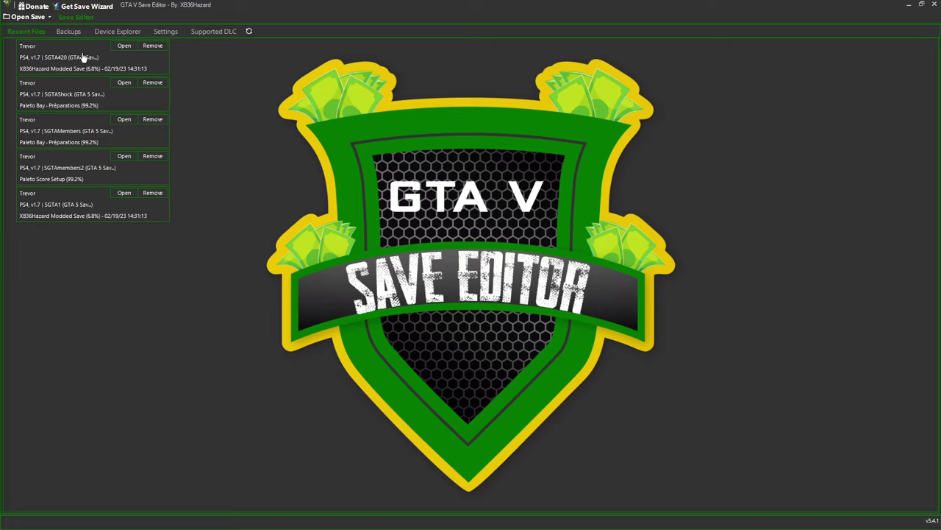
click(124, 46)
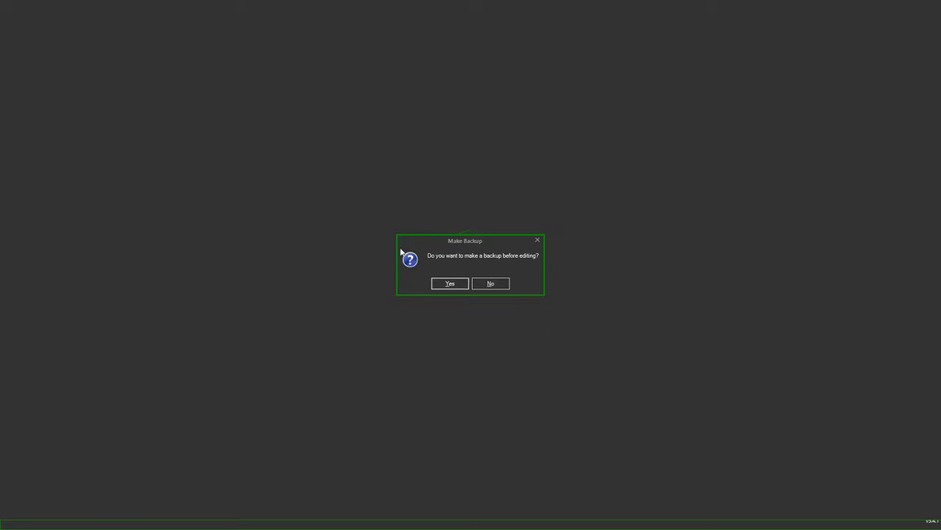
click(491, 285)
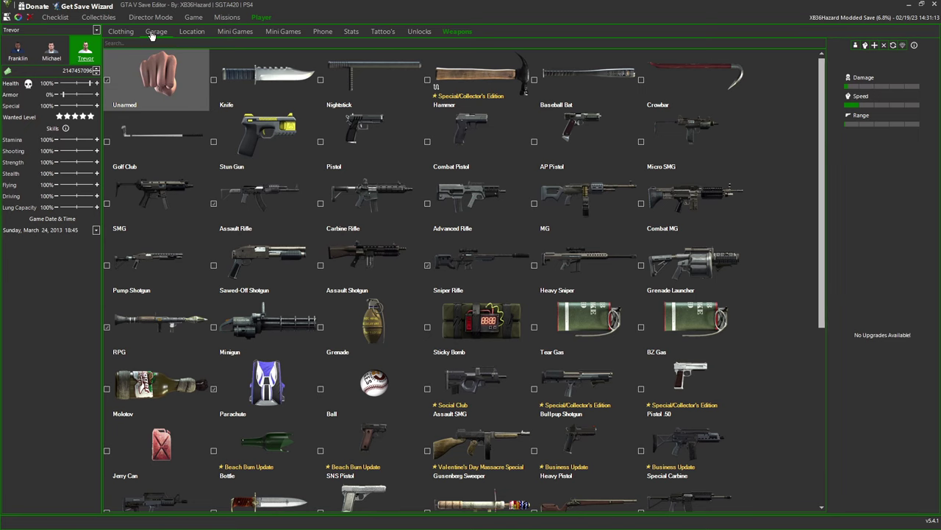
click(154, 31)
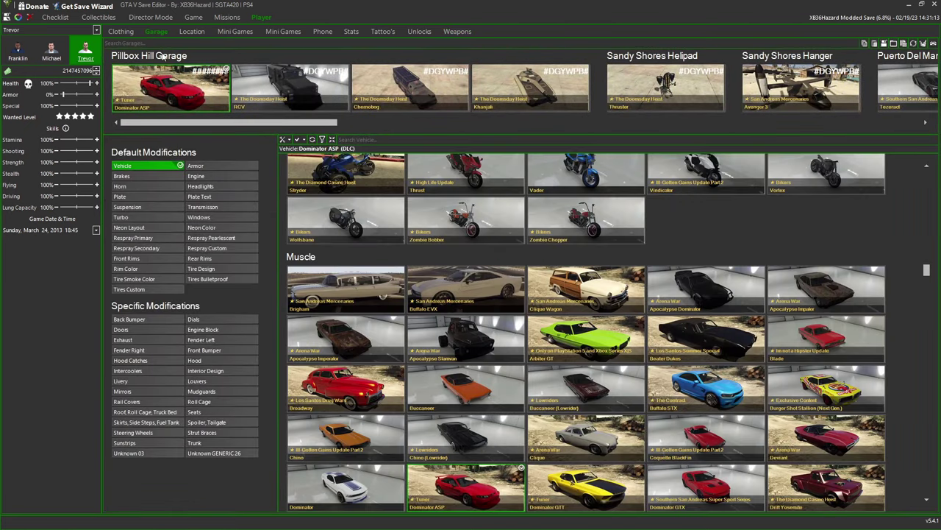